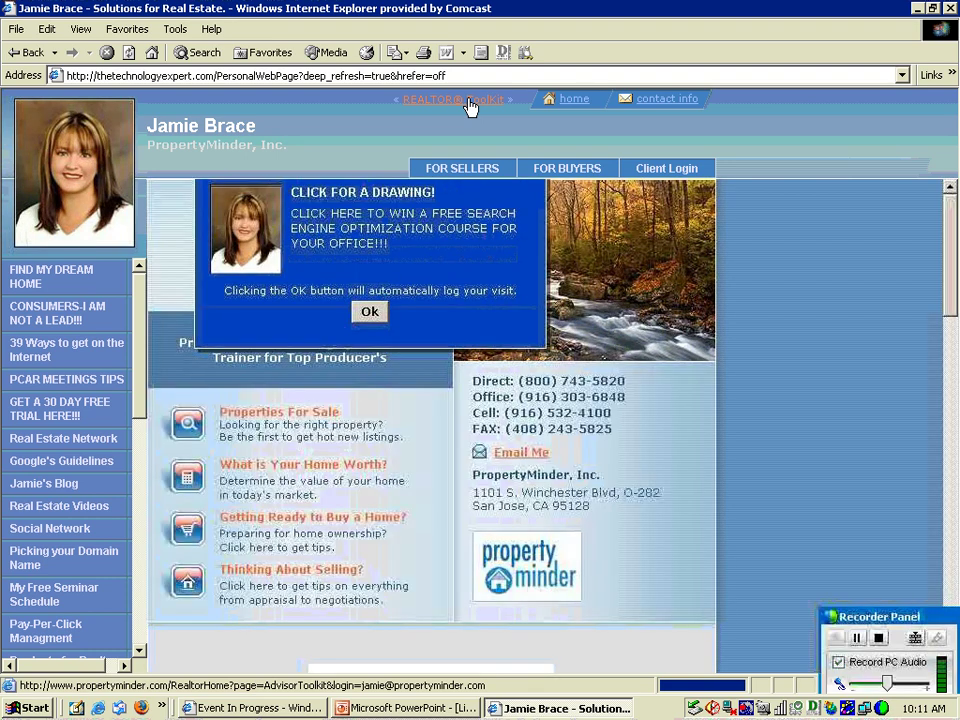
Step: Open the Buyer Match page of the REALTOR Toolkit's MLS Searches for the RE InfoLink MLS
{"action": "left_click", "coordinate": [469, 101]}
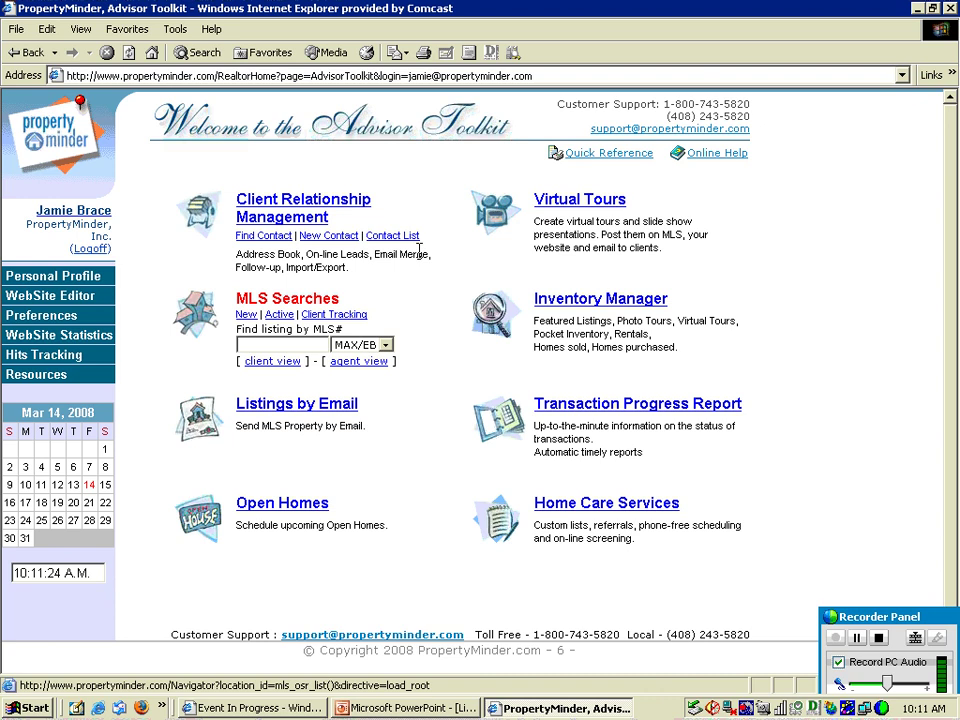
{"action": "left_click", "coordinate": [288, 305]}
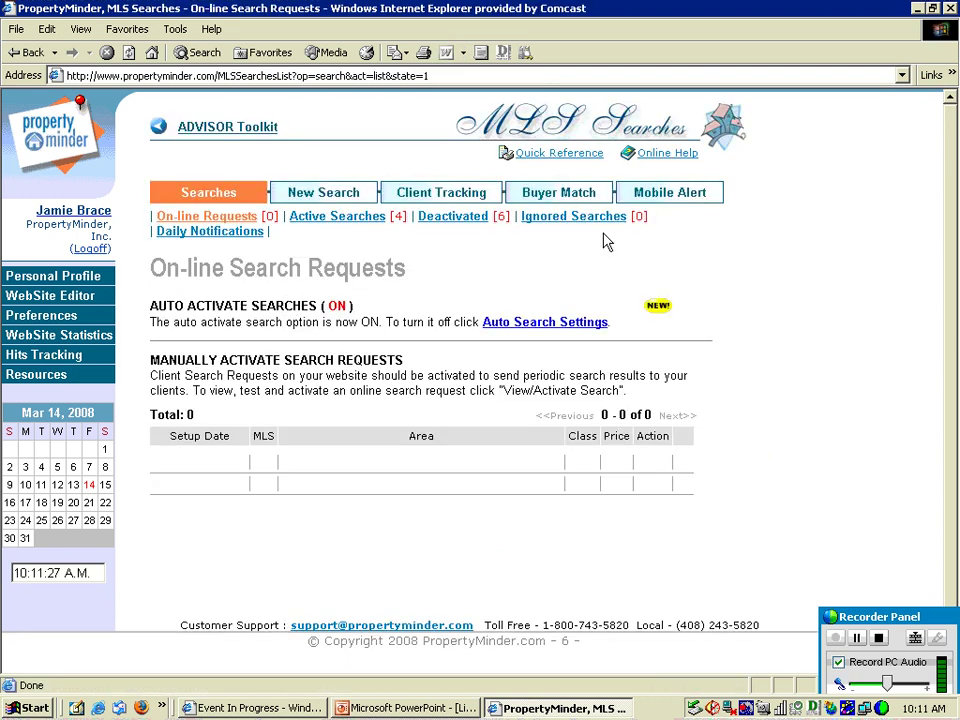
{"action": "left_click", "coordinate": [557, 195]}
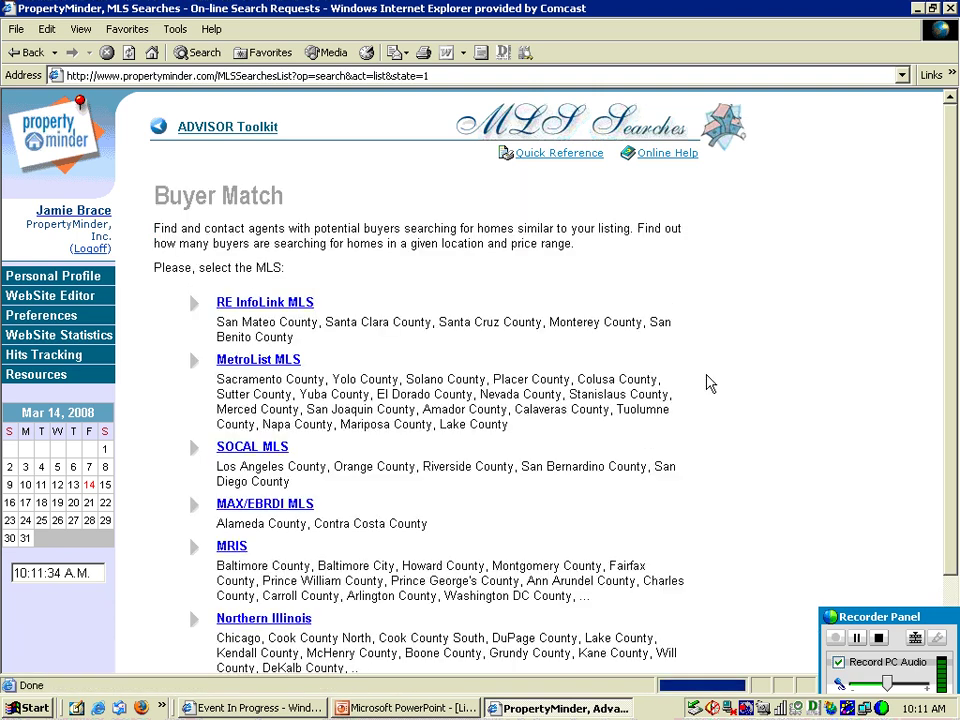
{"action": "left_click", "coordinate": [253, 307]}
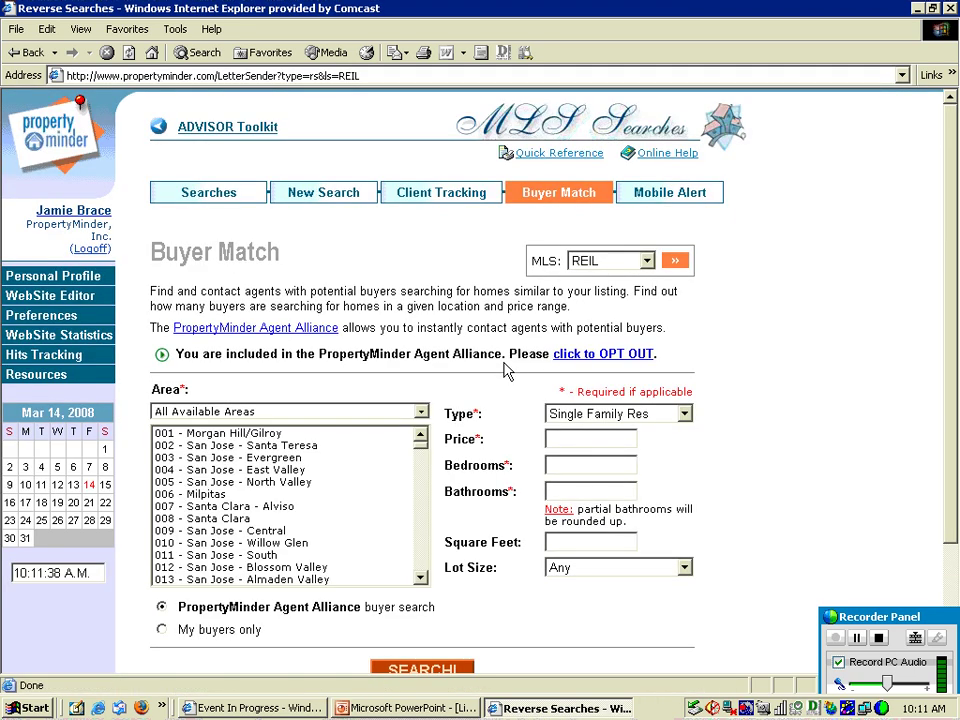
Step: Search for matching buyers in area 002 - San Jose - Santa Teresa with price 600,000, 4 bedrooms and 3 bathrooms
{"action": "left_click", "coordinate": [313, 446]}
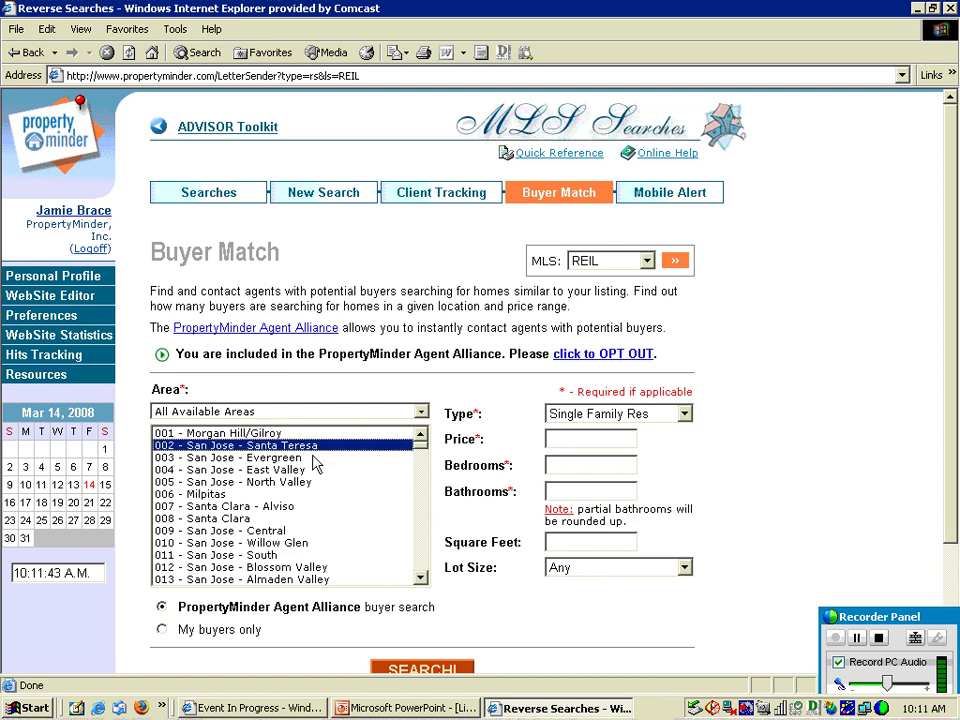
{"action": "left_click", "coordinate": [559, 441]}
{"action": "type", "text": "608"}
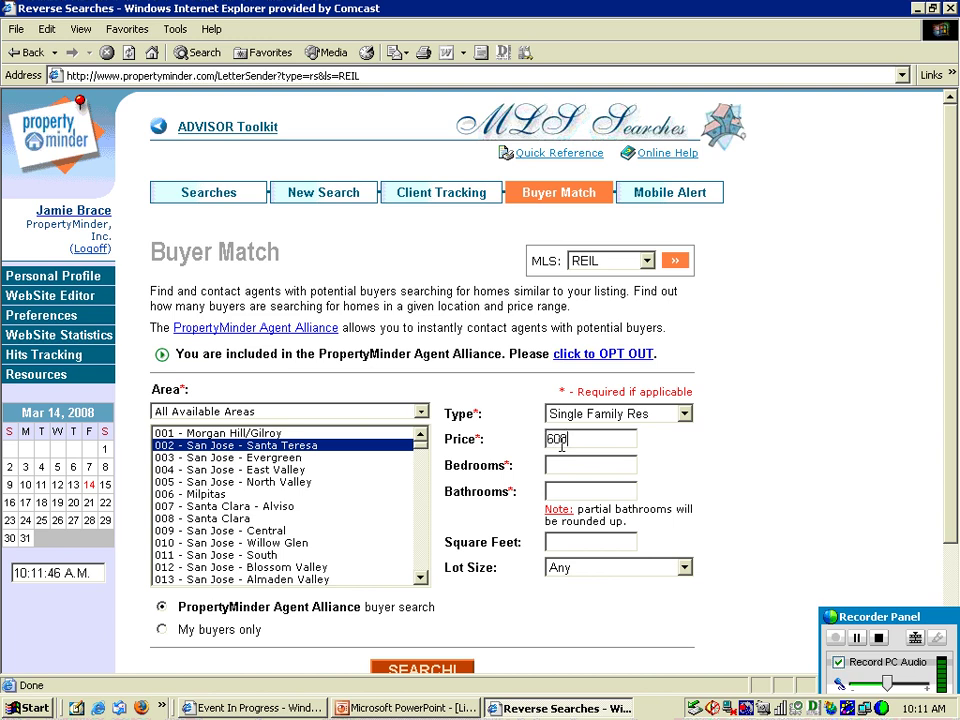
{"action": "type", "text": "000"}
{"action": "key", "text": "Tab"}
{"action": "type", "text": "4"}
{"action": "key", "text": "Tab"}
{"action": "type", "text": "3"}
{"action": "scroll", "coordinate": [501, 490], "scroll_direction": "down", "scroll_amount": 2}
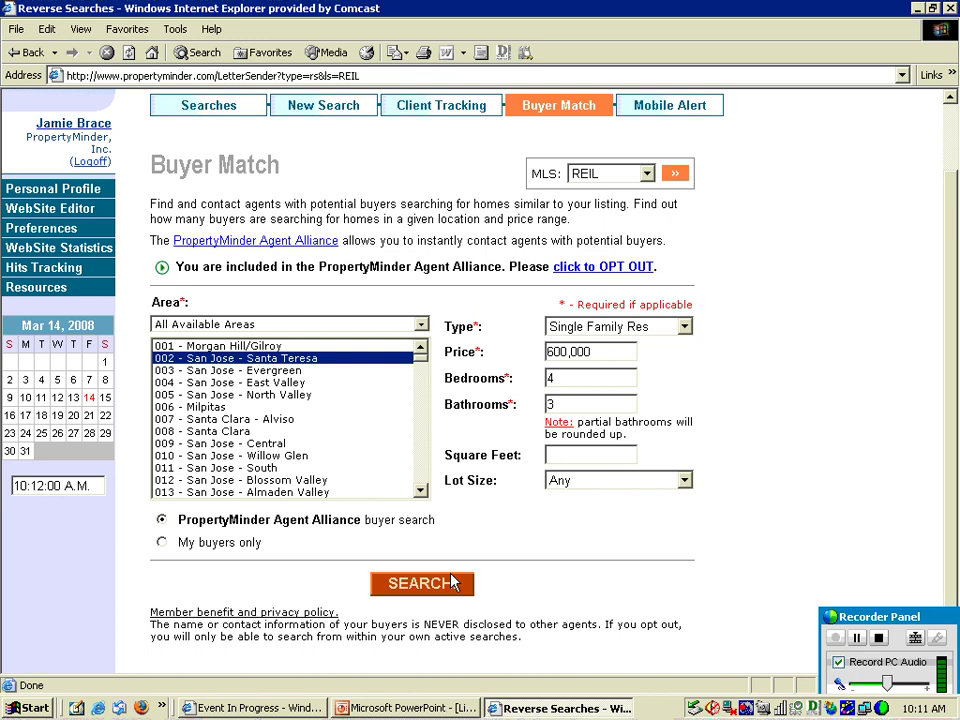
{"action": "left_click", "coordinate": [426, 586]}
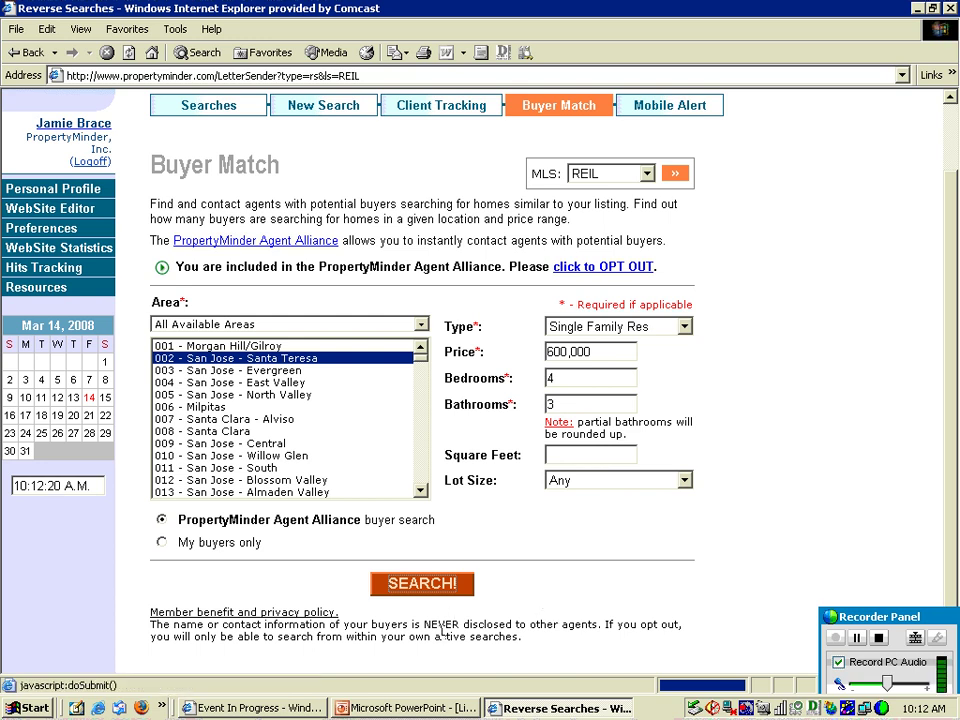
{"action": "left_click", "coordinate": [425, 586]}
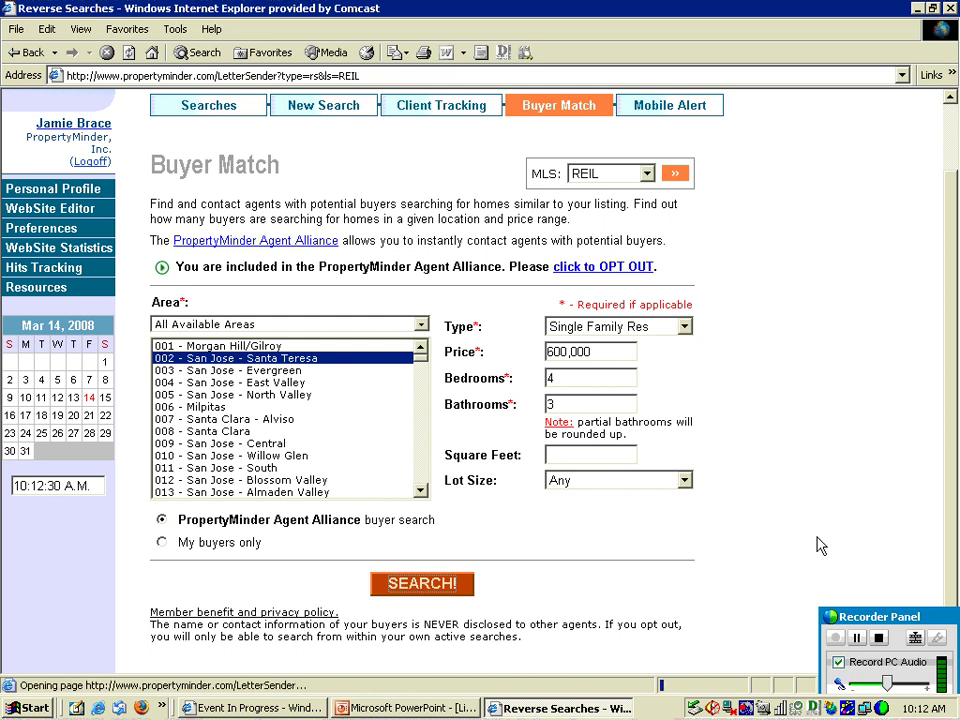
Step: Set the Buyer Match price to 1,000,000 and run the buyer search again
{"action": "double_click", "coordinate": [597, 351]}
{"action": "type", "text": "100"}
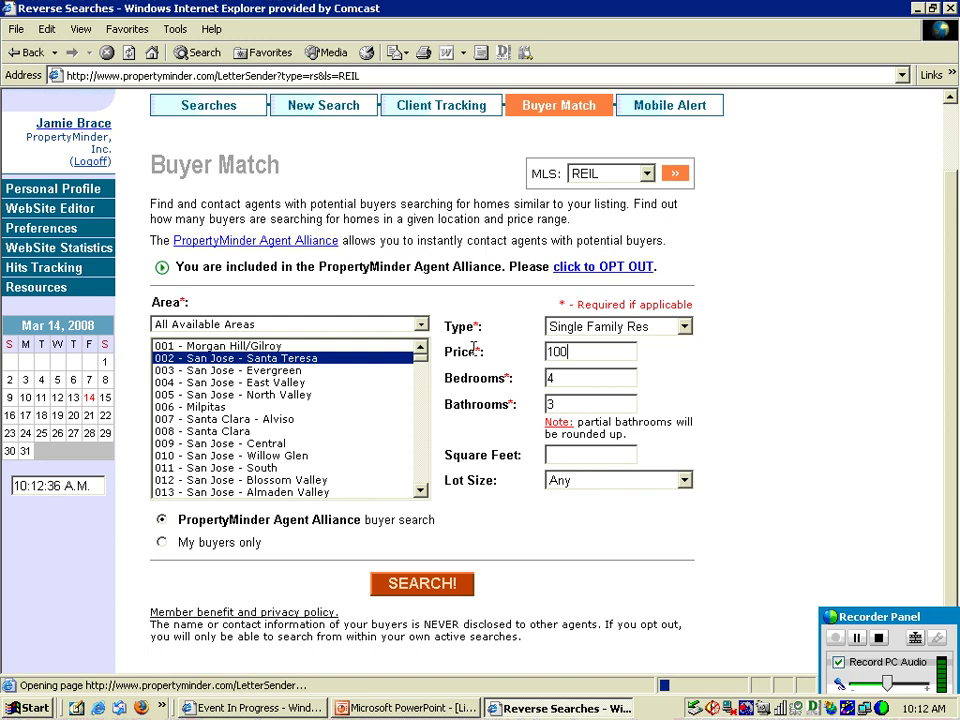
{"action": "type", "text": "0000"}
{"action": "left_click", "coordinate": [427, 590]}
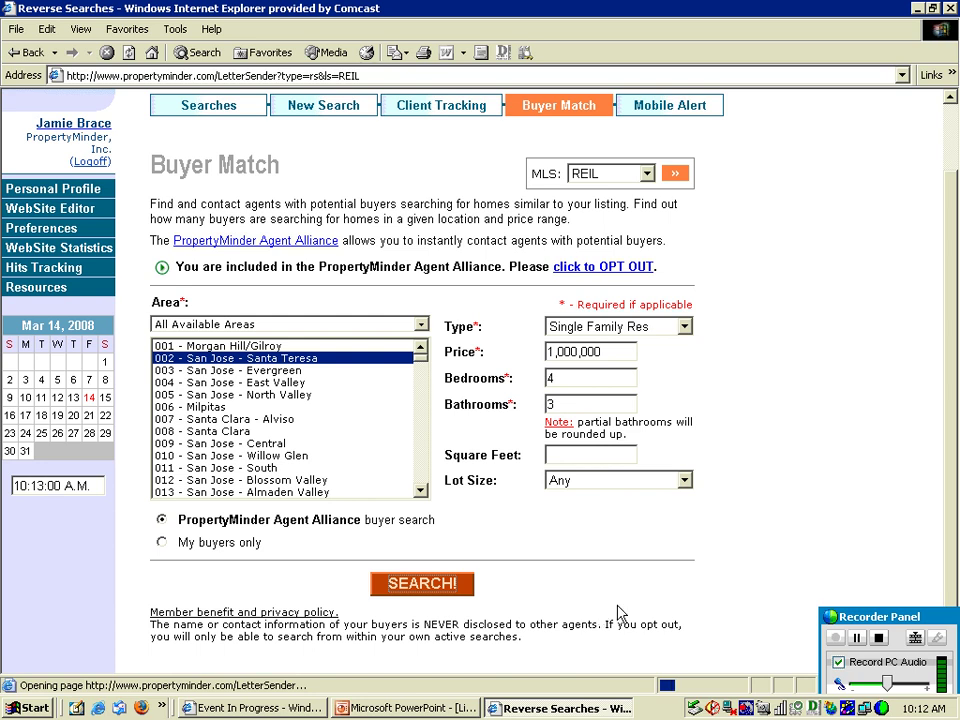
{"action": "scroll", "coordinate": [606, 591], "scroll_direction": "down", "scroll_amount": 2}
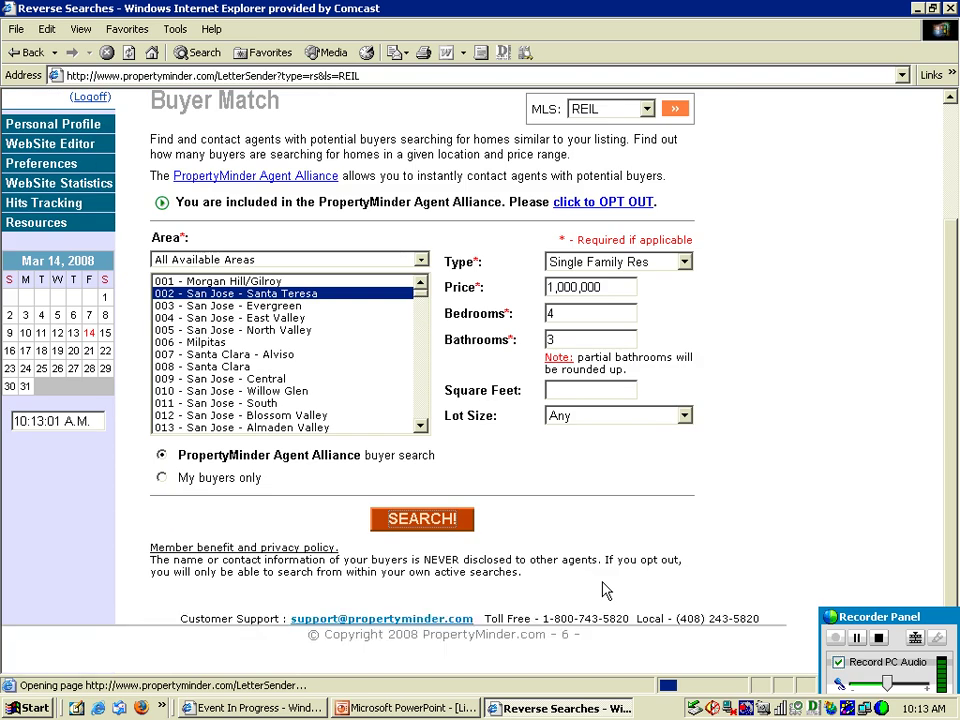
{"action": "scroll", "coordinate": [621, 553], "scroll_direction": "up", "scroll_amount": 3}
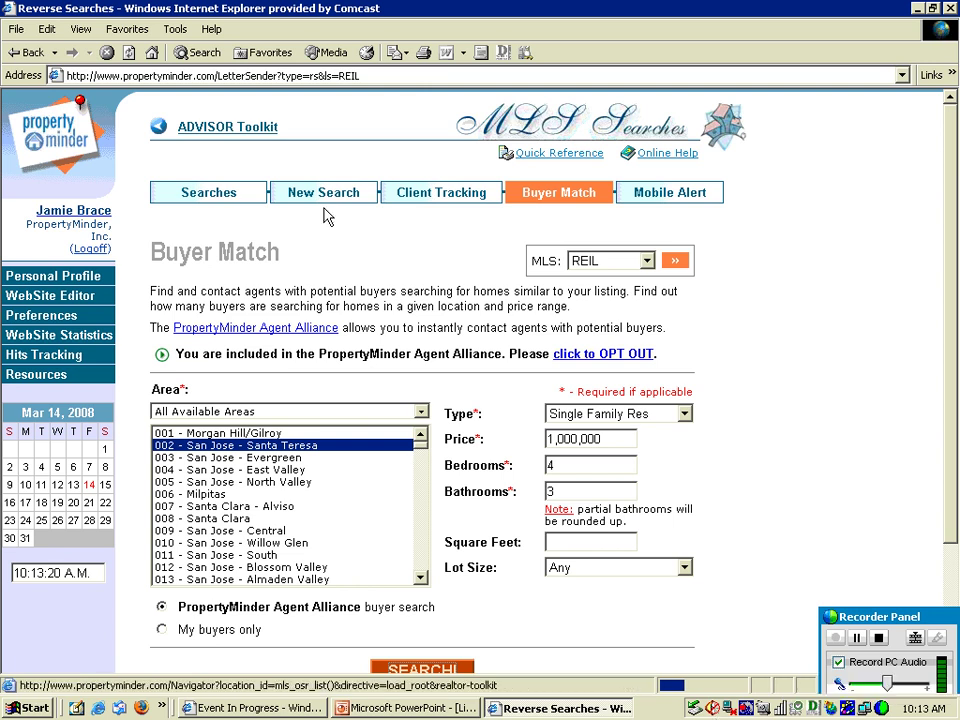
Step: Start a new MLS search targeting MetroList MLS for the Residential property type
{"action": "left_click", "coordinate": [218, 199]}
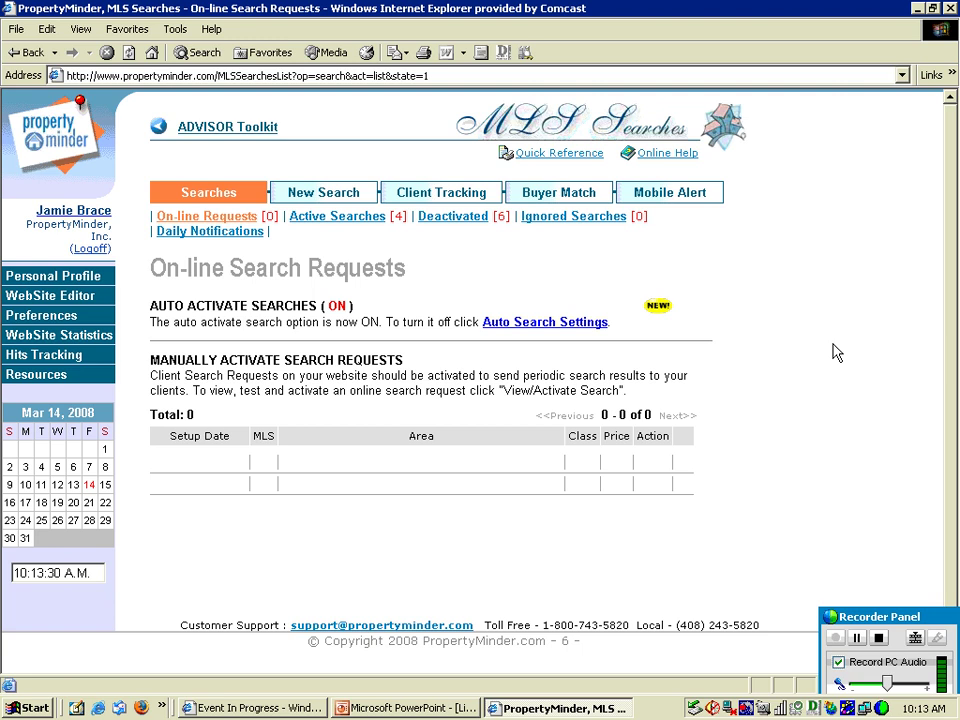
{"action": "left_click", "coordinate": [321, 194]}
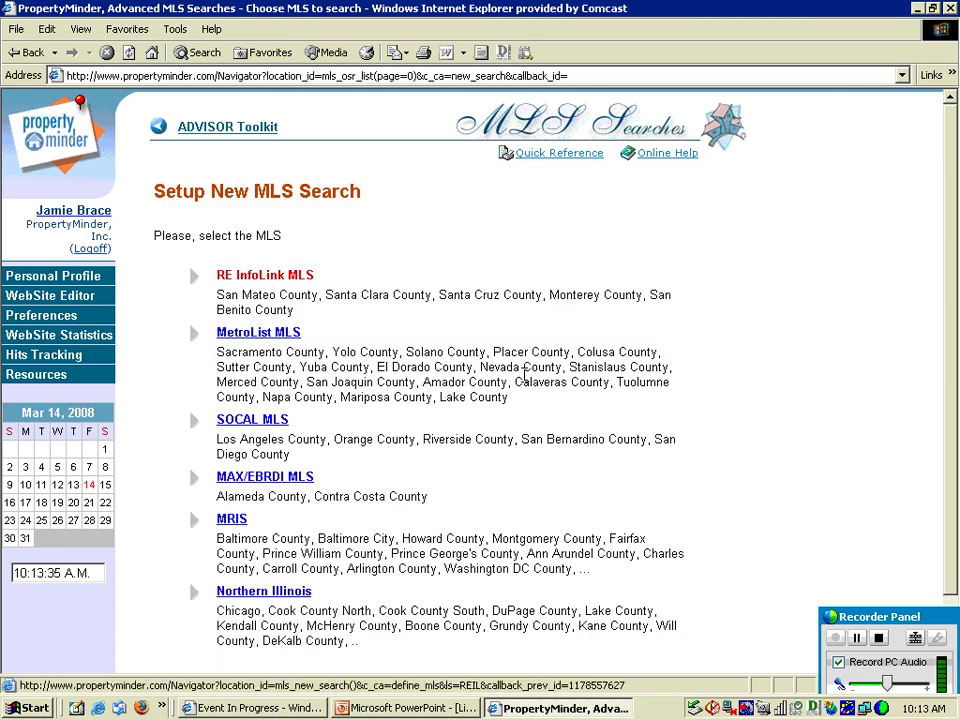
{"action": "left_click", "coordinate": [258, 332]}
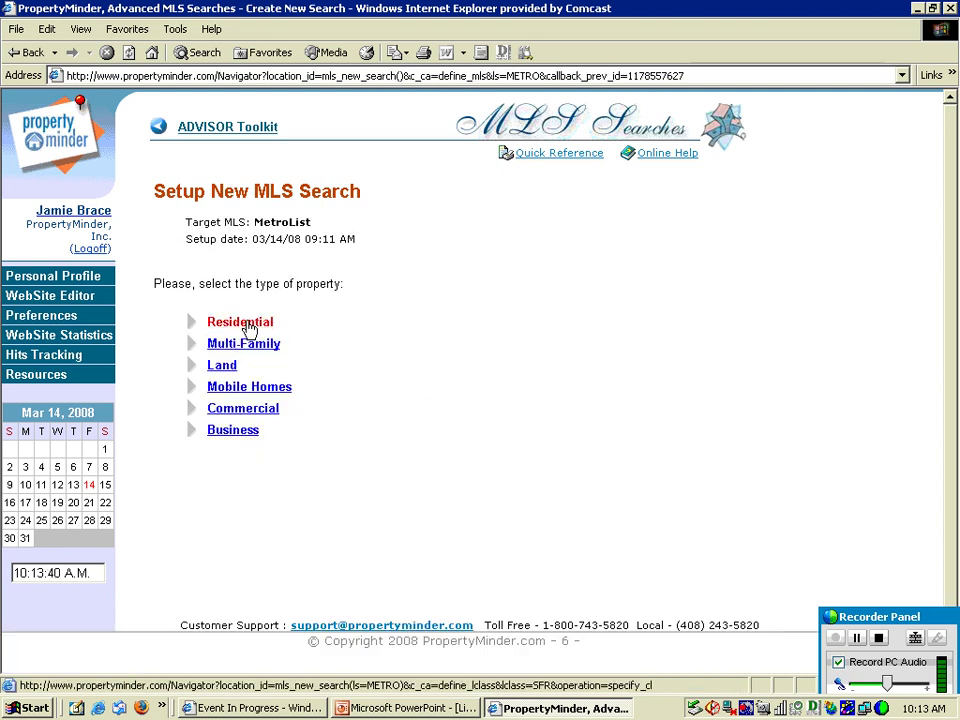
{"action": "left_click", "coordinate": [250, 328]}
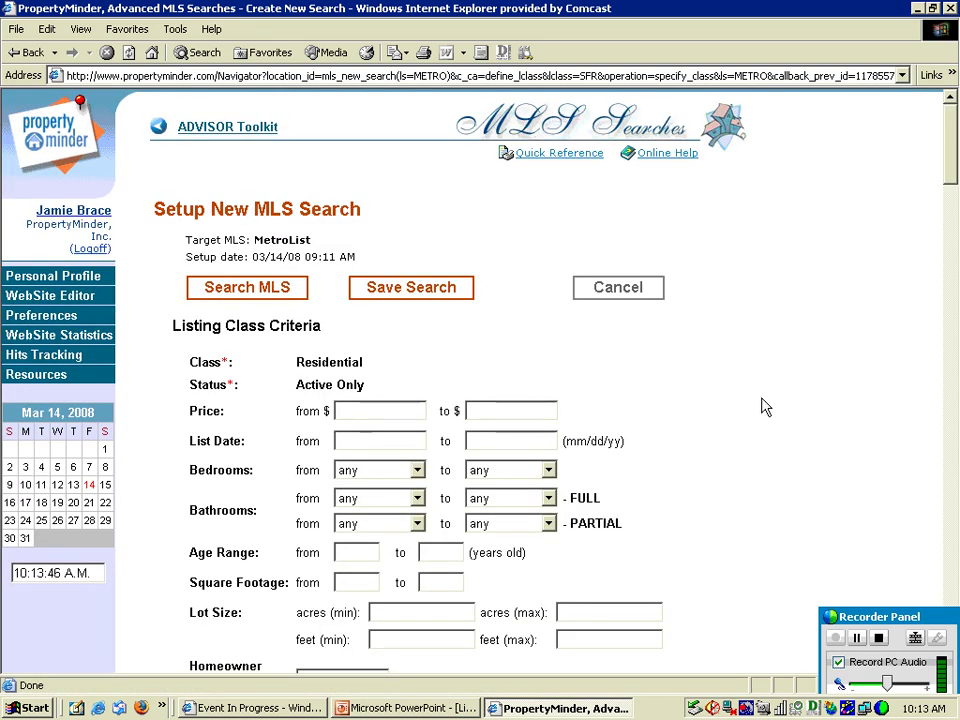
Step: Add 10628 - Fair Oaks:95628 to the search's MLS areas of interest
{"action": "scroll", "coordinate": [763, 405], "scroll_direction": "down", "scroll_amount": 2}
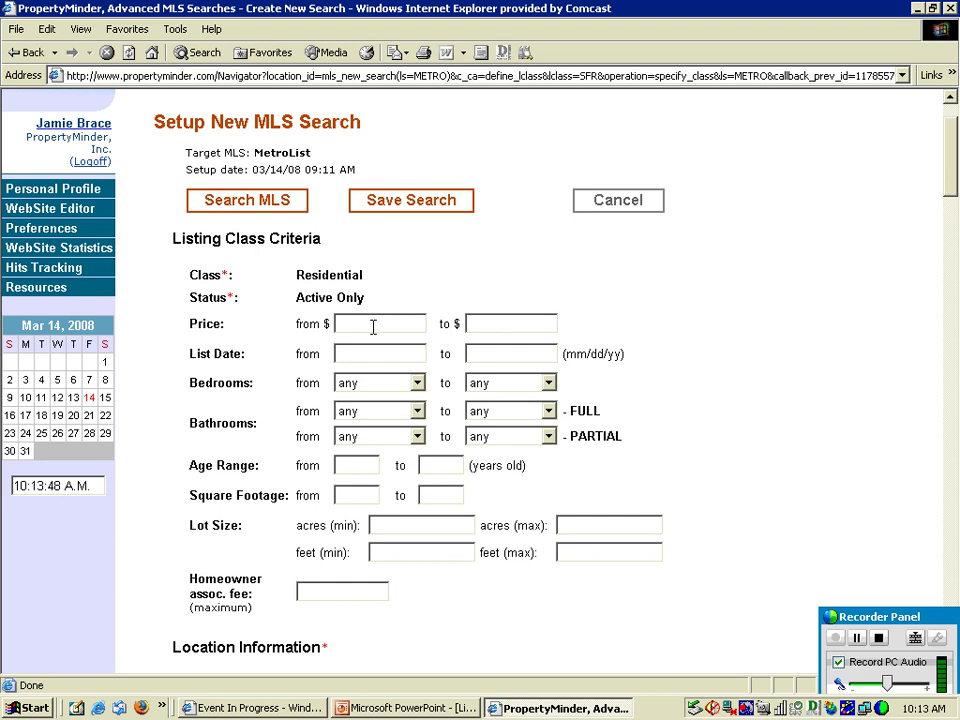
{"action": "scroll", "coordinate": [848, 347], "scroll_direction": "down", "scroll_amount": 3}
{"action": "scroll", "coordinate": [849, 346], "scroll_direction": "down", "scroll_amount": 3}
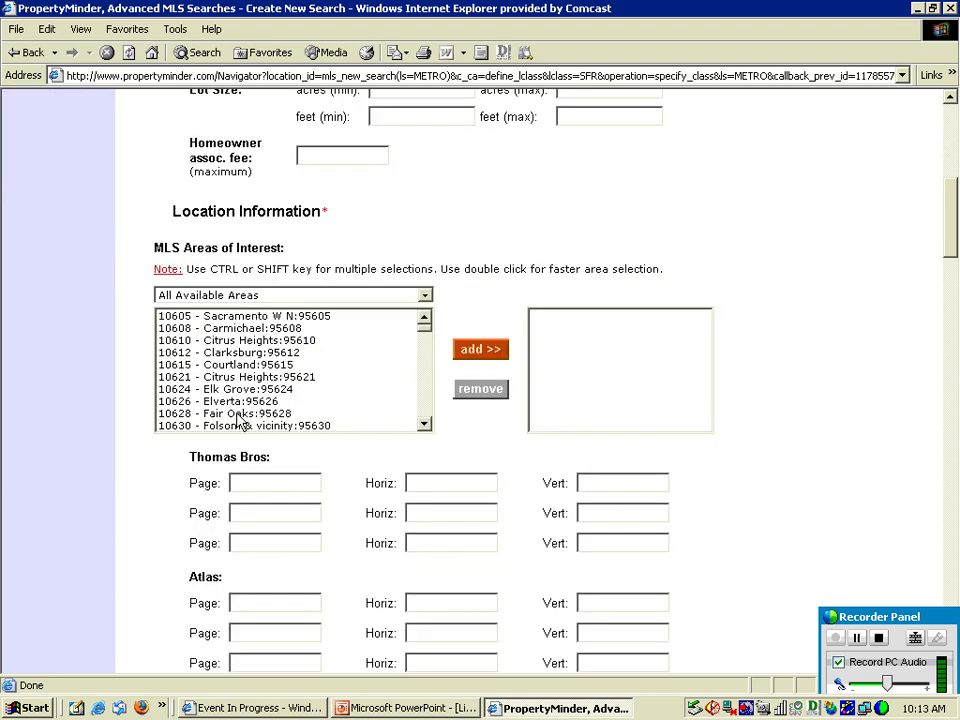
{"action": "double_click", "coordinate": [238, 415]}
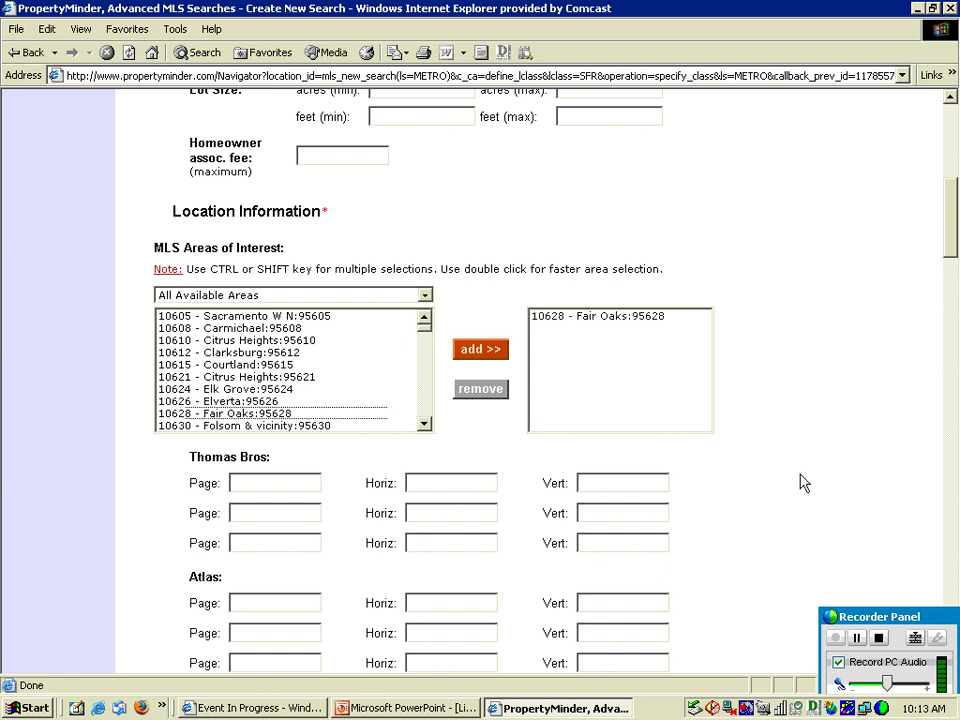
{"action": "scroll", "coordinate": [803, 480], "scroll_direction": "down", "scroll_amount": 3}
{"action": "left_click", "coordinate": [240, 308]}
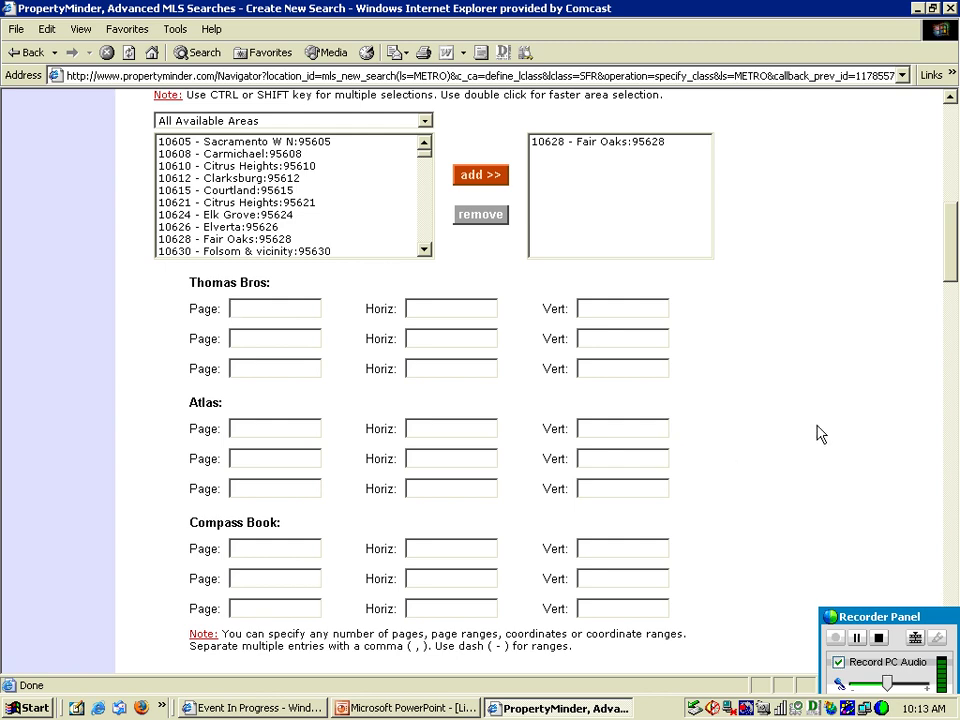
Step: Set the maximum distance of the proximity search to 1/4 Mile
{"action": "scroll", "coordinate": [820, 434], "scroll_direction": "down", "scroll_amount": 5}
{"action": "scroll", "coordinate": [820, 434], "scroll_direction": "down", "scroll_amount": 3}
{"action": "left_click", "coordinate": [300, 279]}
{"action": "left_click", "coordinate": [339, 312]}
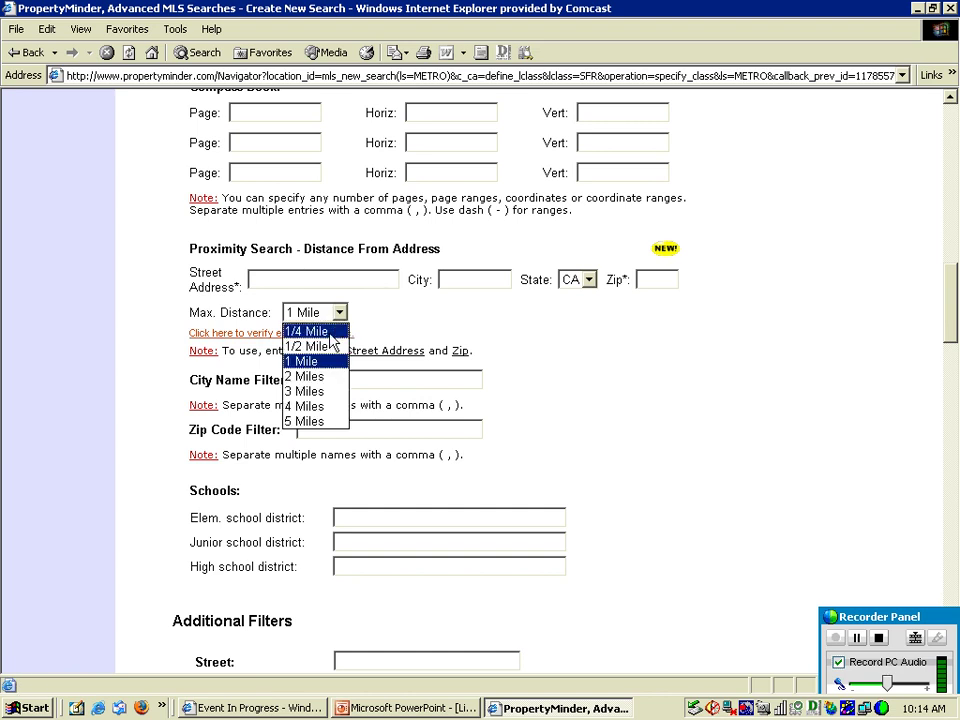
{"action": "left_click", "coordinate": [312, 331]}
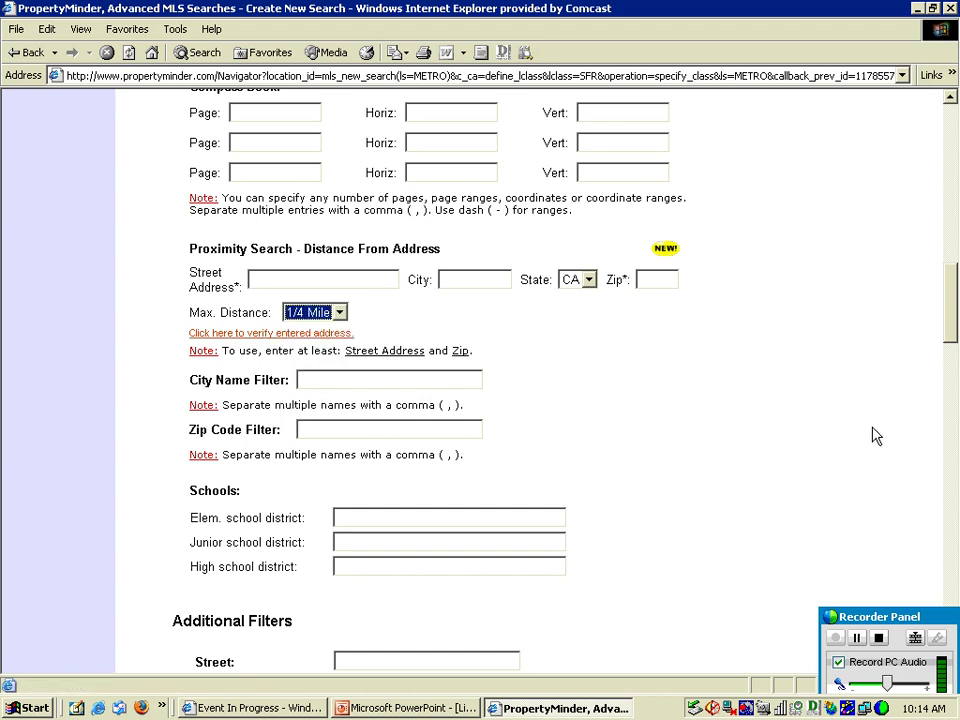
{"action": "scroll", "coordinate": [862, 432], "scroll_direction": "down", "scroll_amount": 3}
{"action": "scroll", "coordinate": [859, 419], "scroll_direction": "up", "scroll_amount": 3}
{"action": "left_click", "coordinate": [847, 419]}
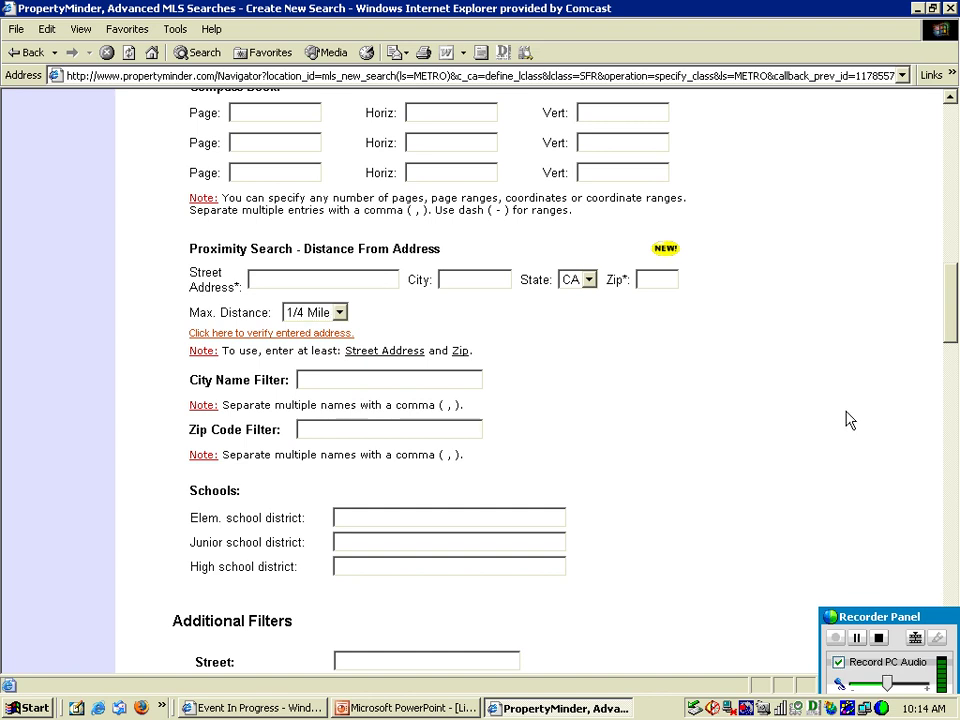
Step: Look through the remaining search filters and save the search to reach the contact assignment page
{"action": "scroll", "coordinate": [847, 420], "scroll_direction": "down", "scroll_amount": 10}
{"action": "scroll", "coordinate": [847, 420], "scroll_direction": "down", "scroll_amount": 3}
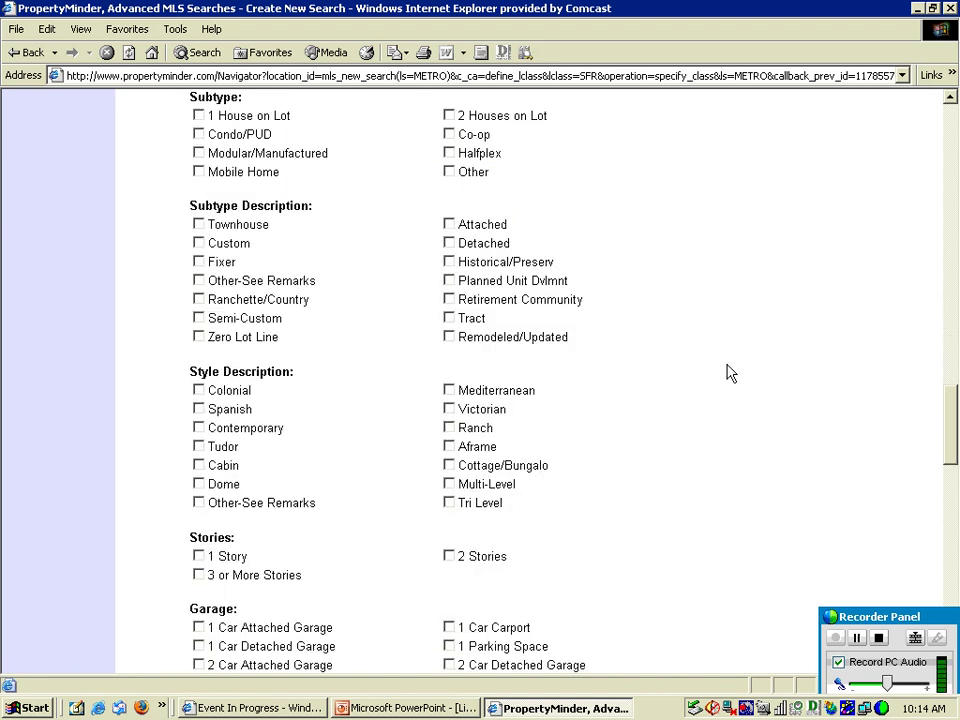
{"action": "scroll", "coordinate": [743, 414], "scroll_direction": "down", "scroll_amount": 15}
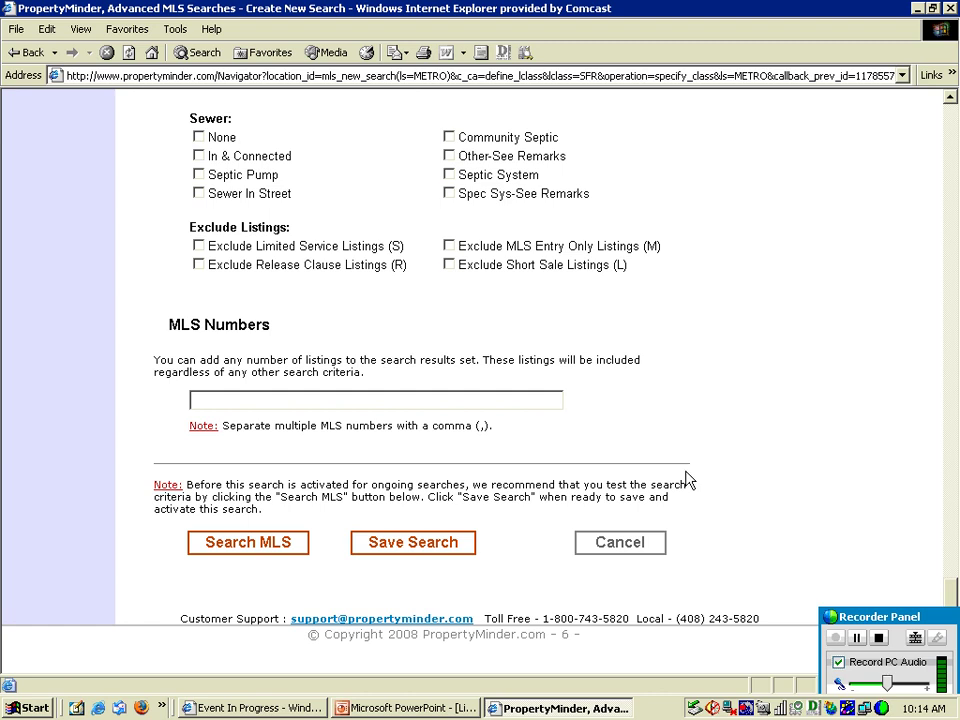
{"action": "left_click", "coordinate": [418, 547]}
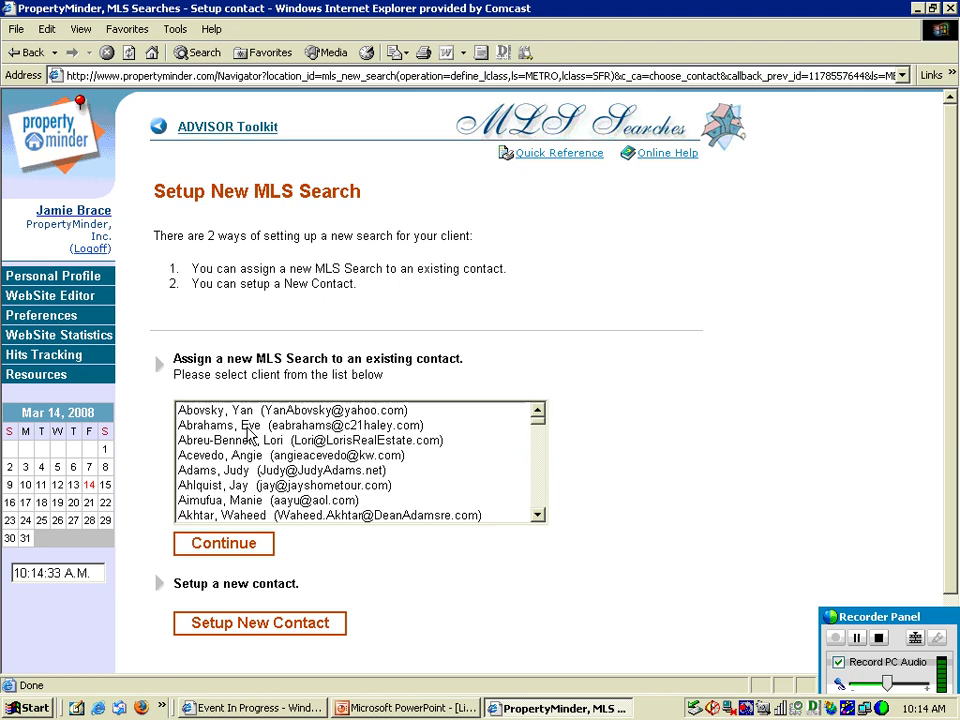
{"action": "scroll", "coordinate": [772, 486], "scroll_direction": "down", "scroll_amount": 3}
{"action": "scroll", "coordinate": [771, 484], "scroll_direction": "up", "scroll_amount": 3}
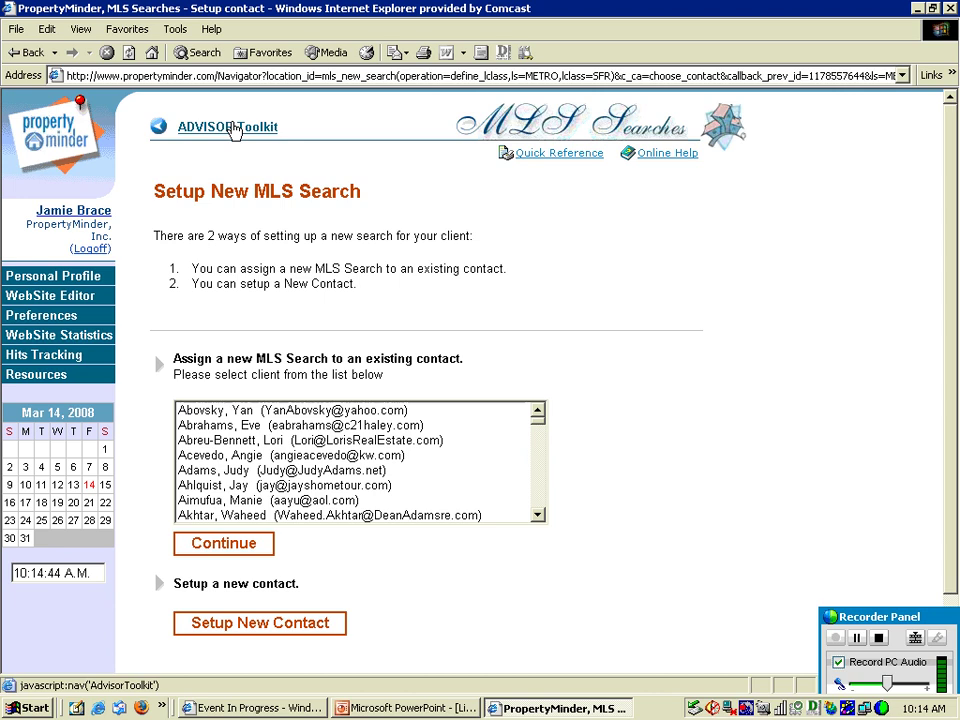
Step: View the sample tour in the Advisor Toolkit's Virtual Tours section and close it
{"action": "left_click", "coordinate": [233, 130]}
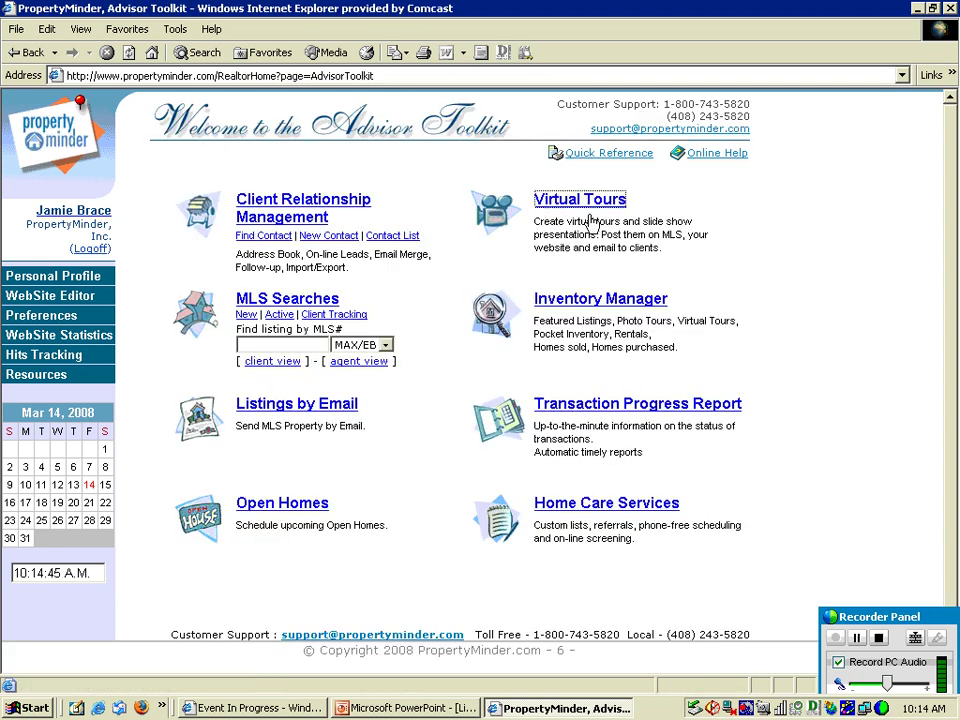
{"action": "left_click", "coordinate": [565, 197]}
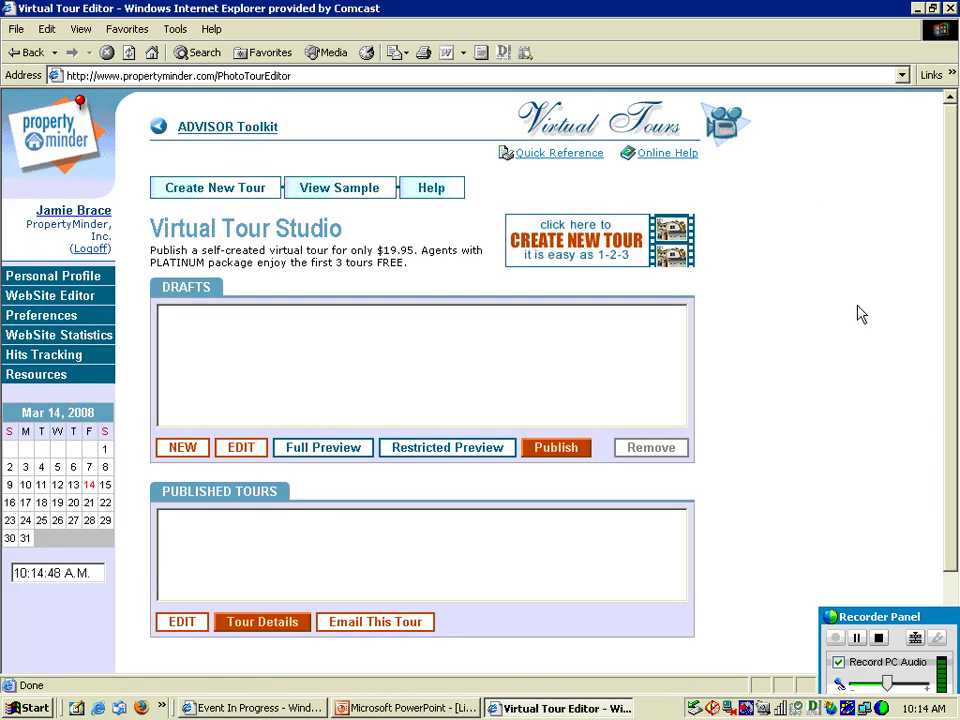
{"action": "left_click", "coordinate": [366, 186]}
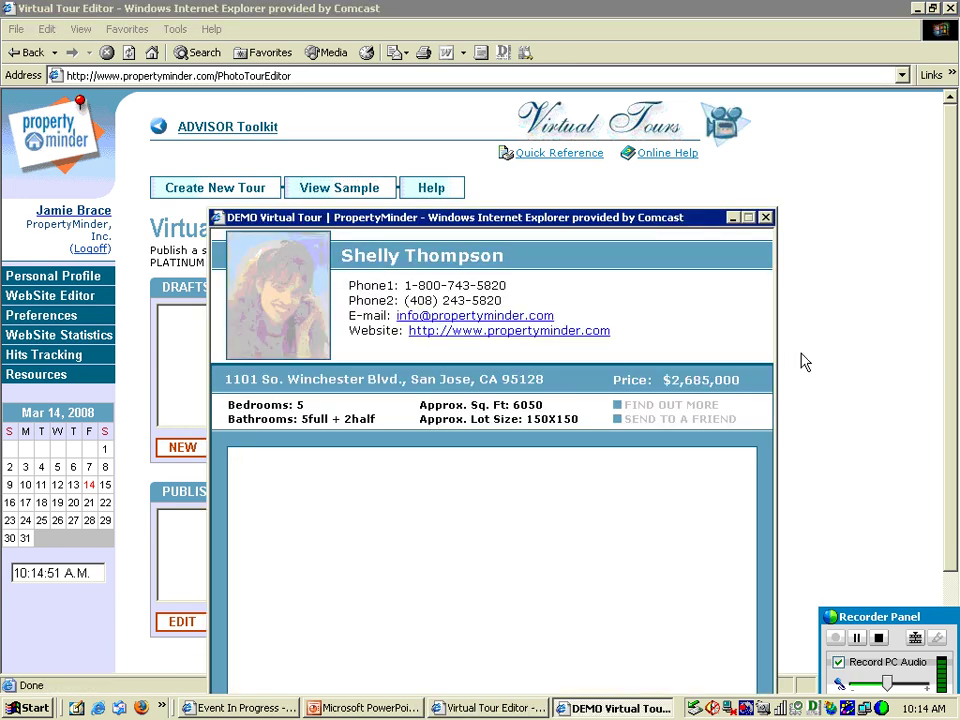
{"action": "left_click_drag", "start_coordinate": [590, 220], "coordinate": [558, 128]}
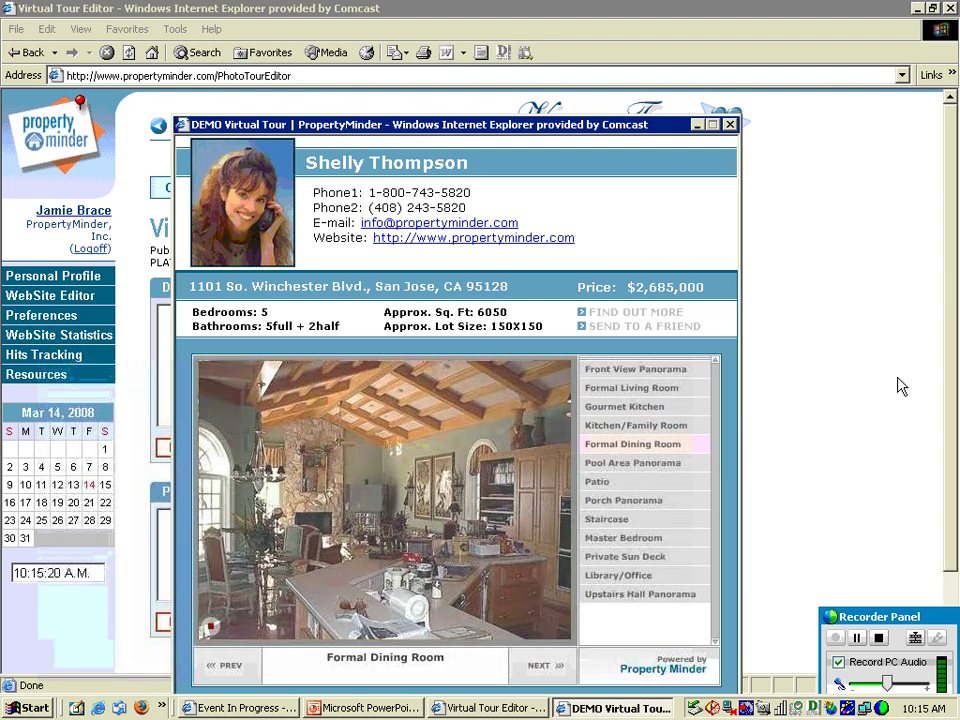
{"action": "left_click", "coordinate": [729, 124]}
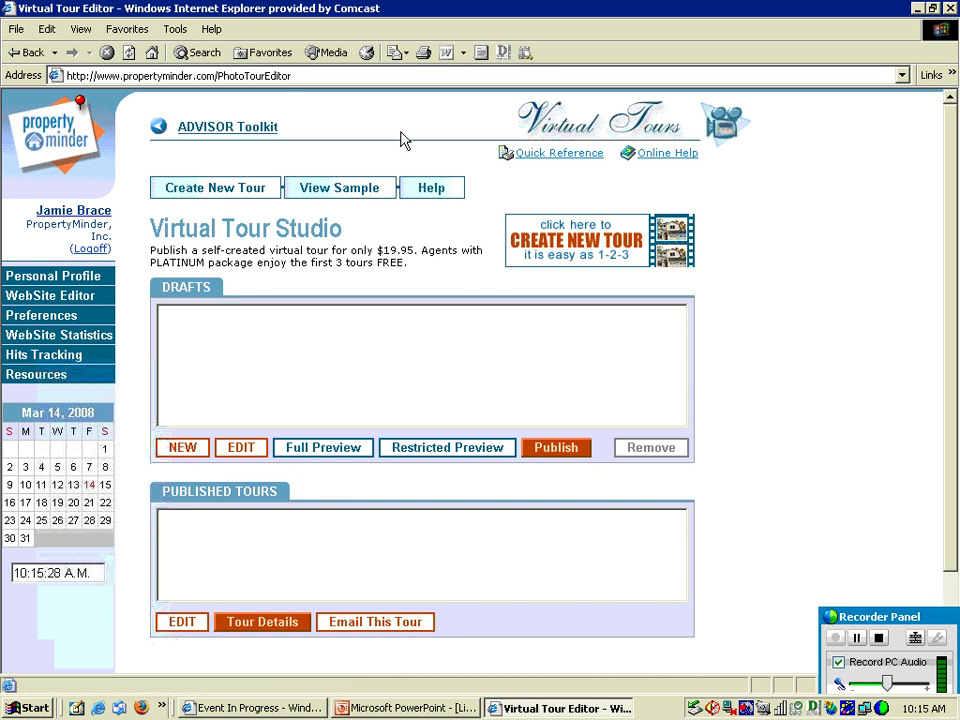
Step: Return to the Advisor Toolkit and open the Inventory Manager
{"action": "left_click", "coordinate": [230, 127]}
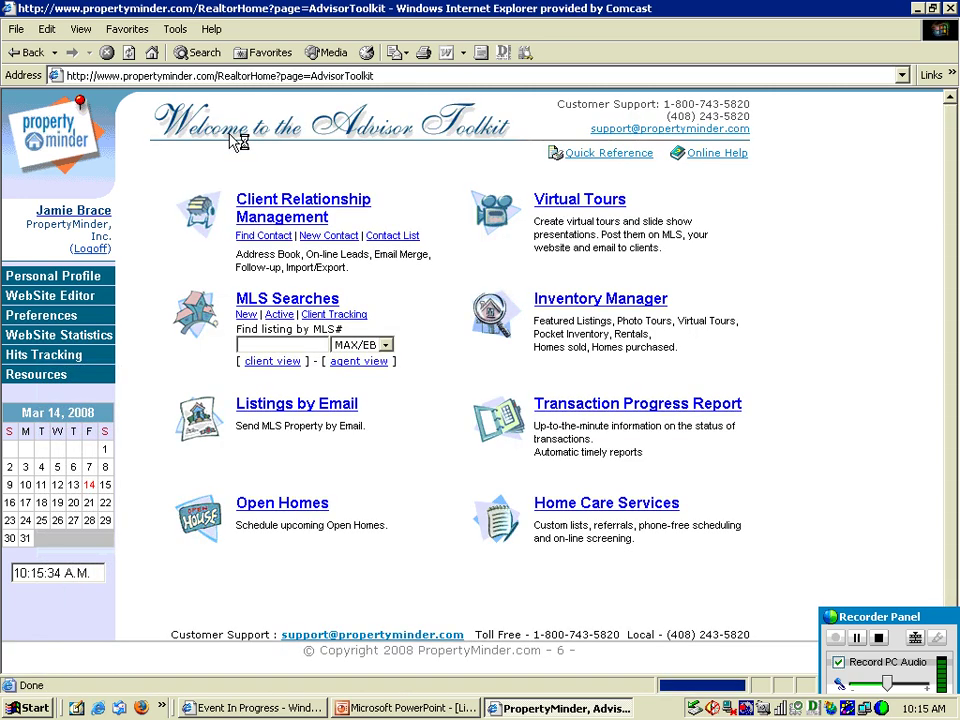
{"action": "left_click", "coordinate": [617, 298]}
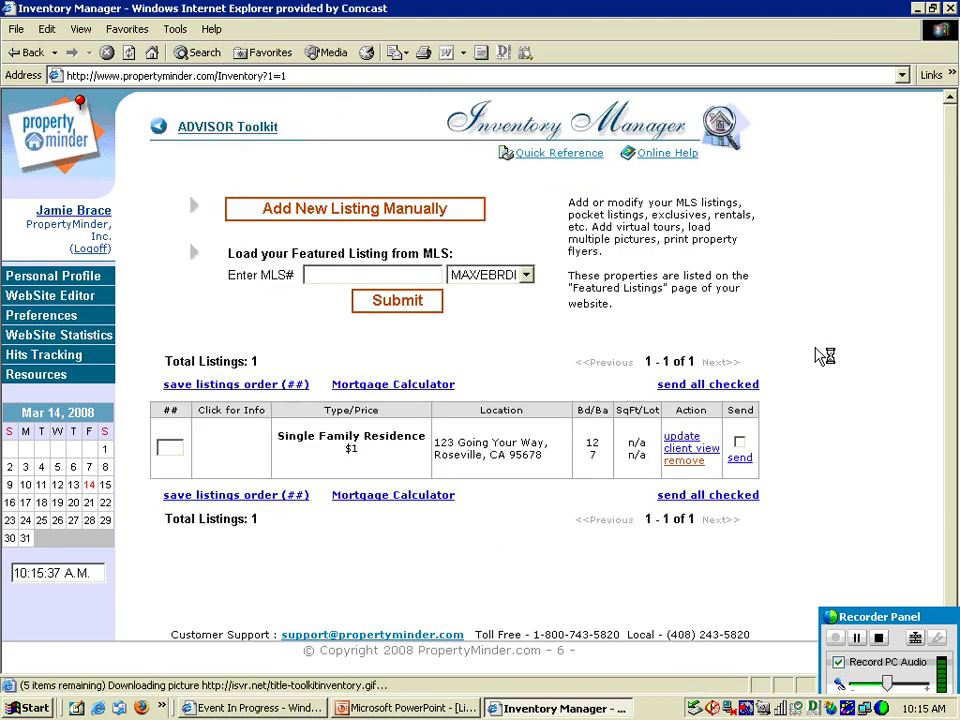